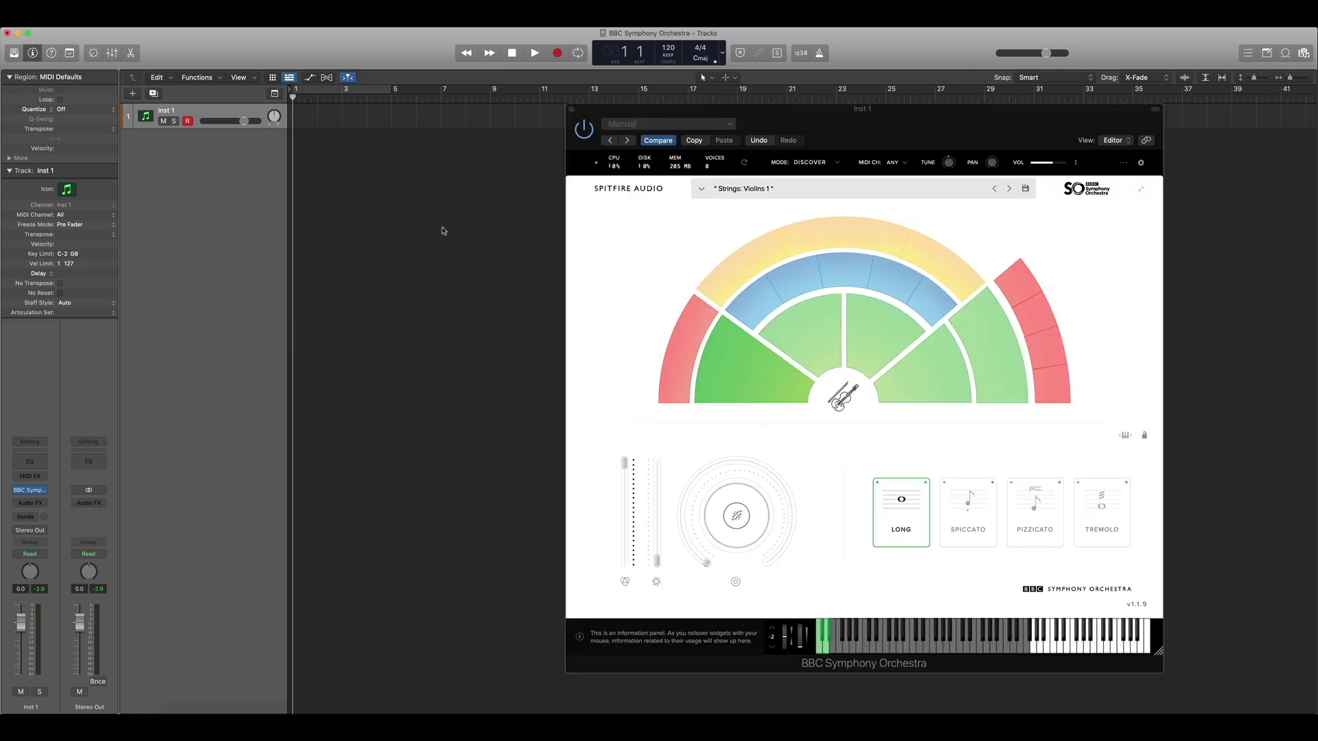
Step: Record about eight bars of violin on Inst 1, from bar 1 to bar 9, then stop
key(r)
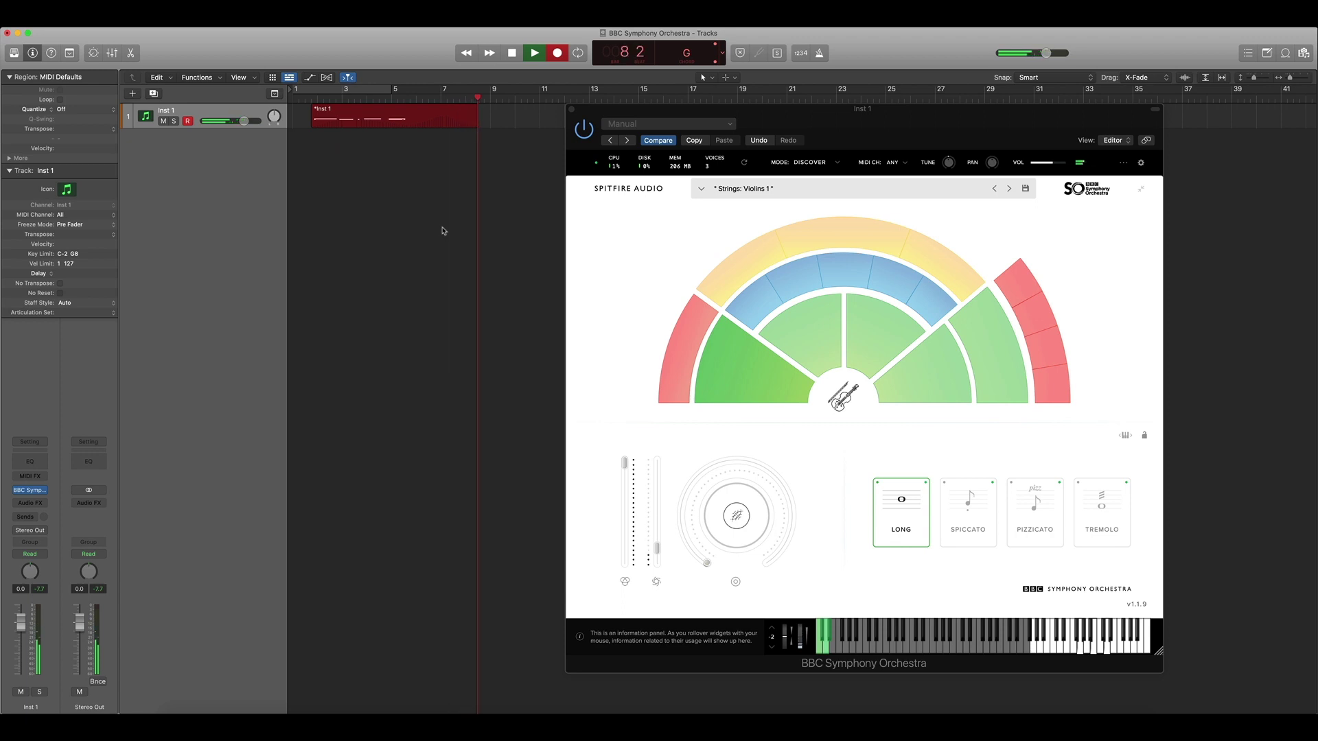
key(shift+r)
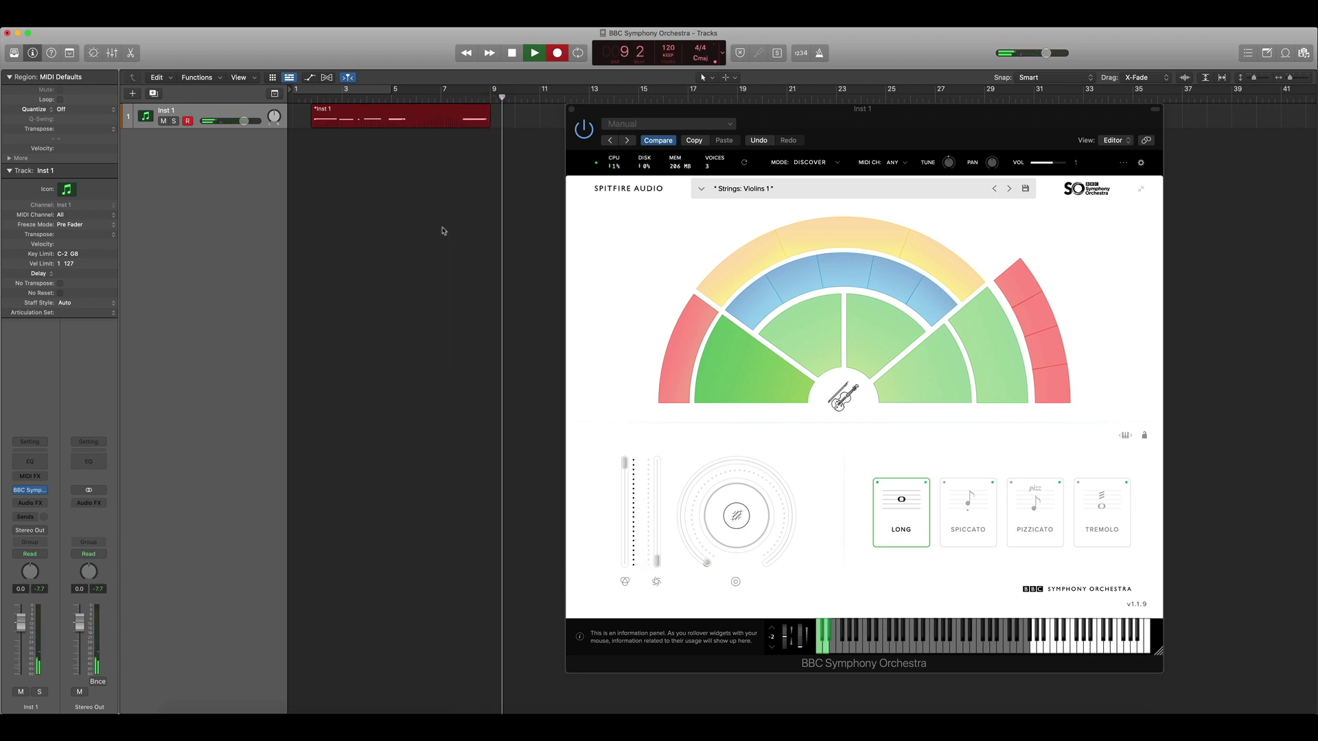
key(space)
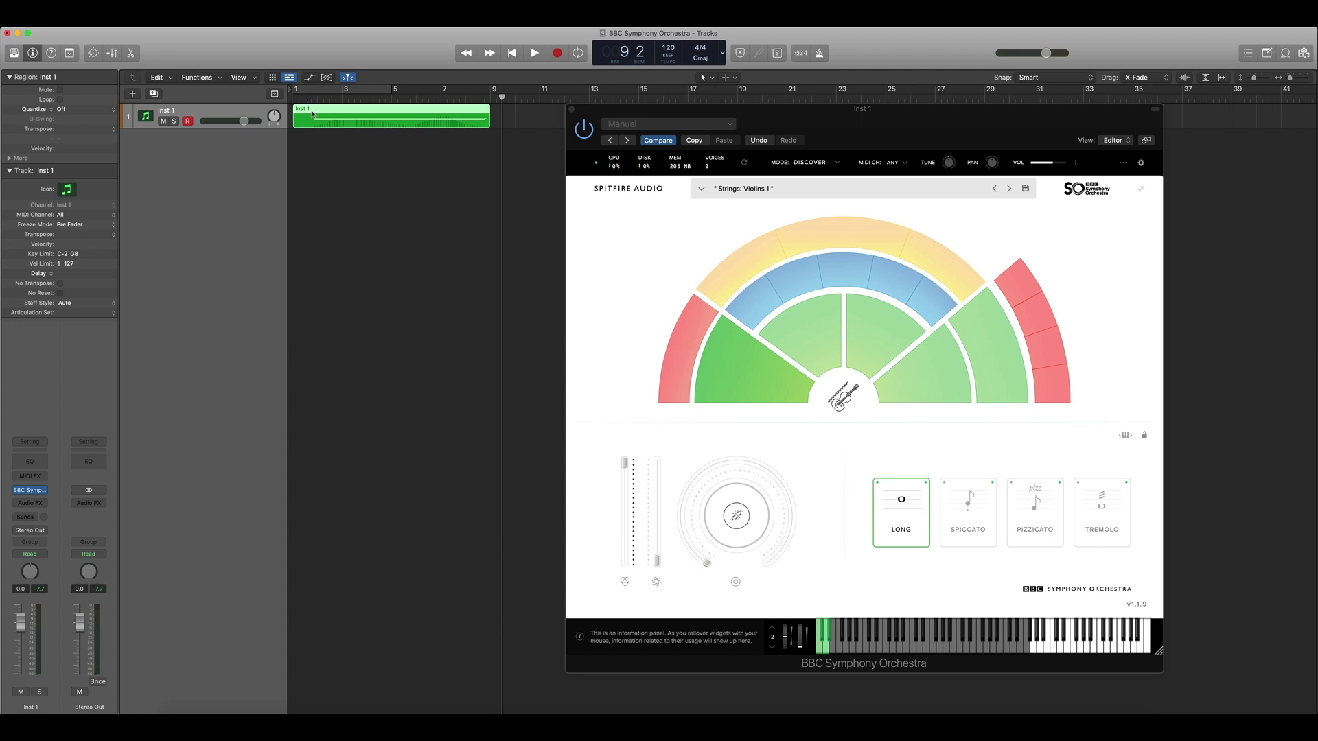
Step: Show the automation lane on the Inst 1 track
scroll(313, 115, right, 1)
click(310, 78)
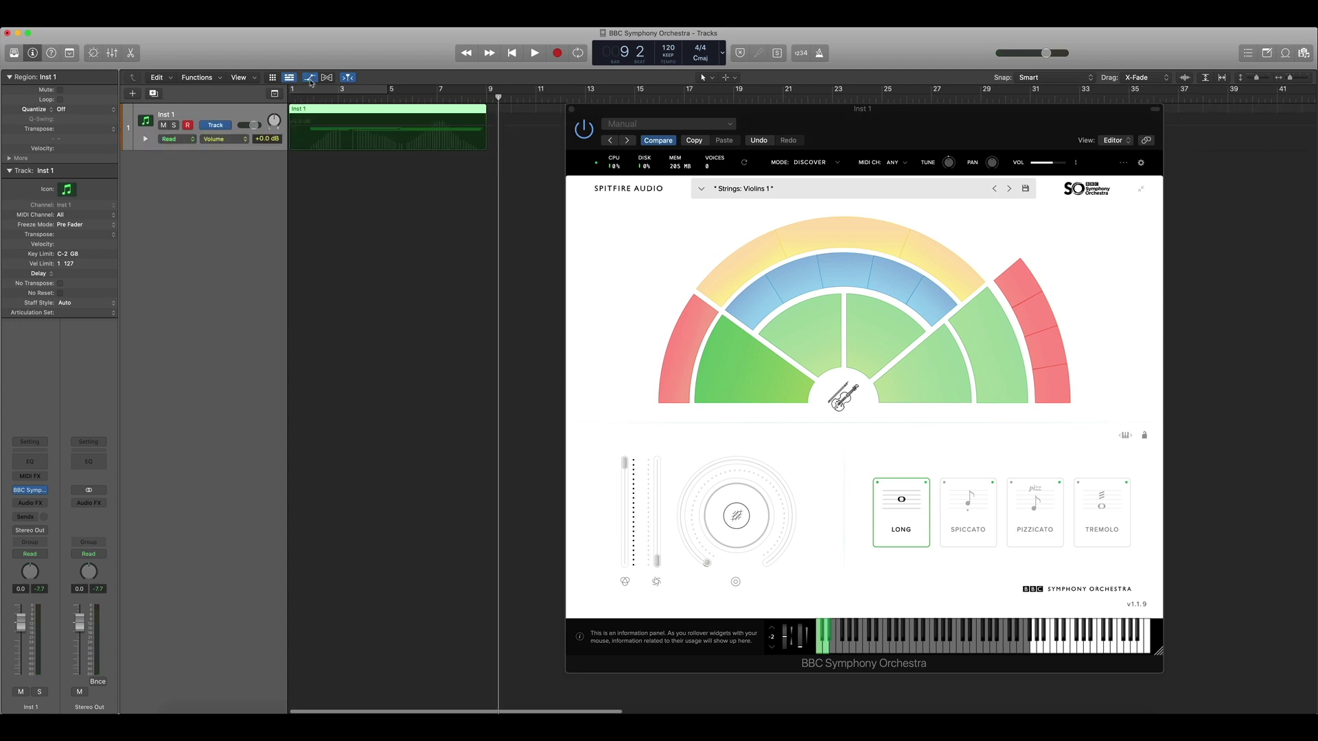
scroll(232, 137, left, 1)
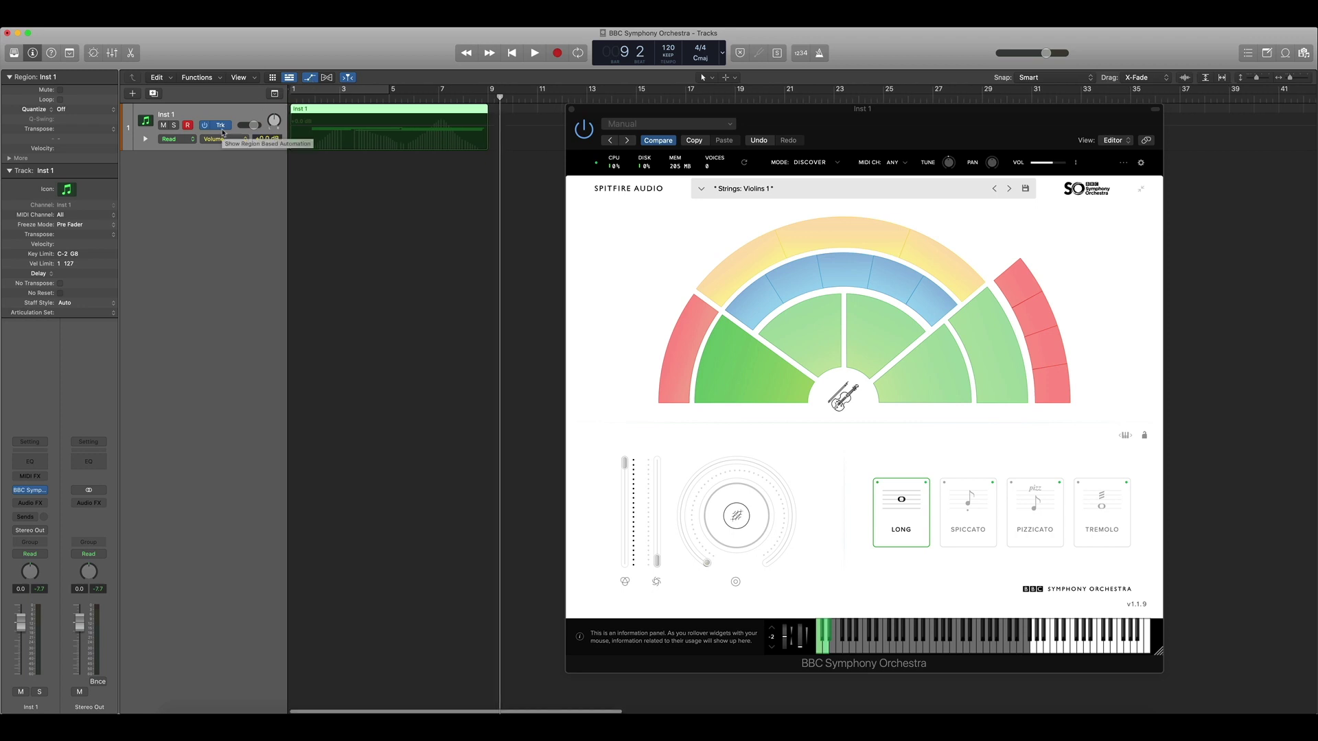
Step: Switch to region automation showing Ch. 1 Modulation, and make the track taller
click(222, 134)
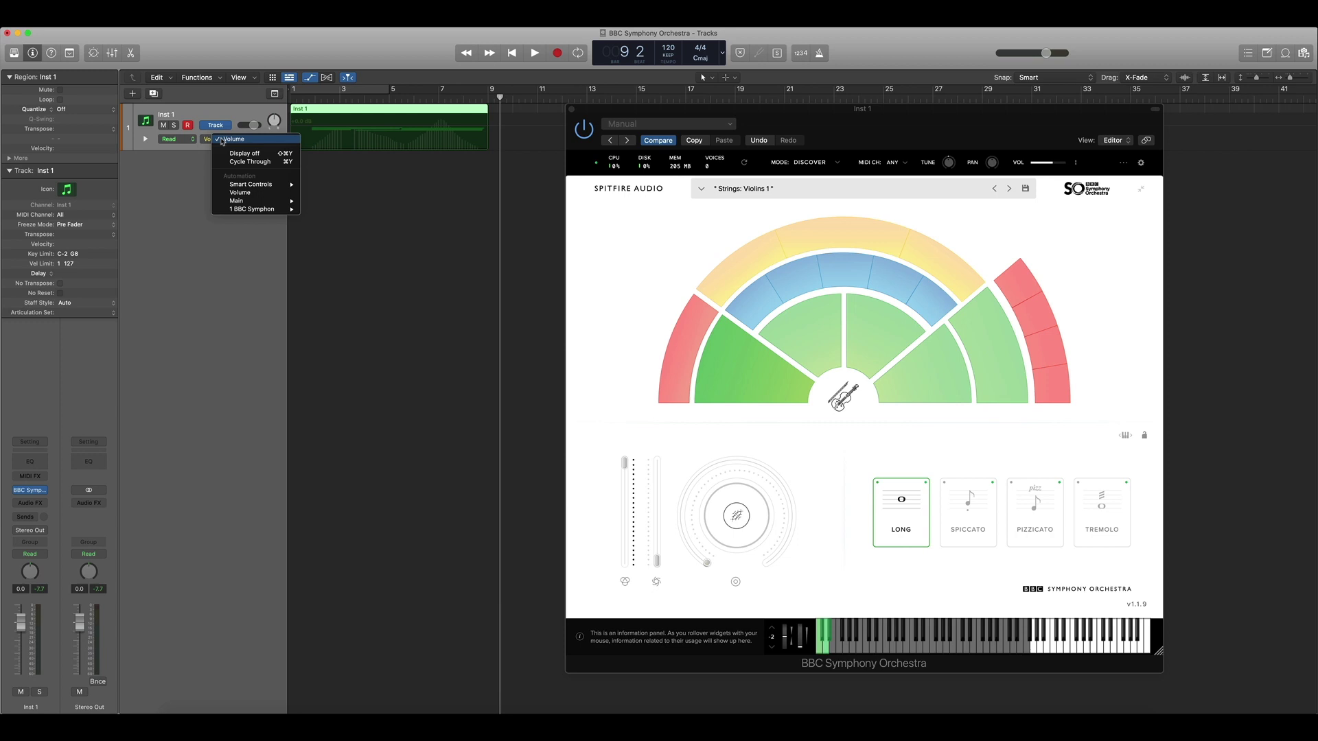
click(220, 126)
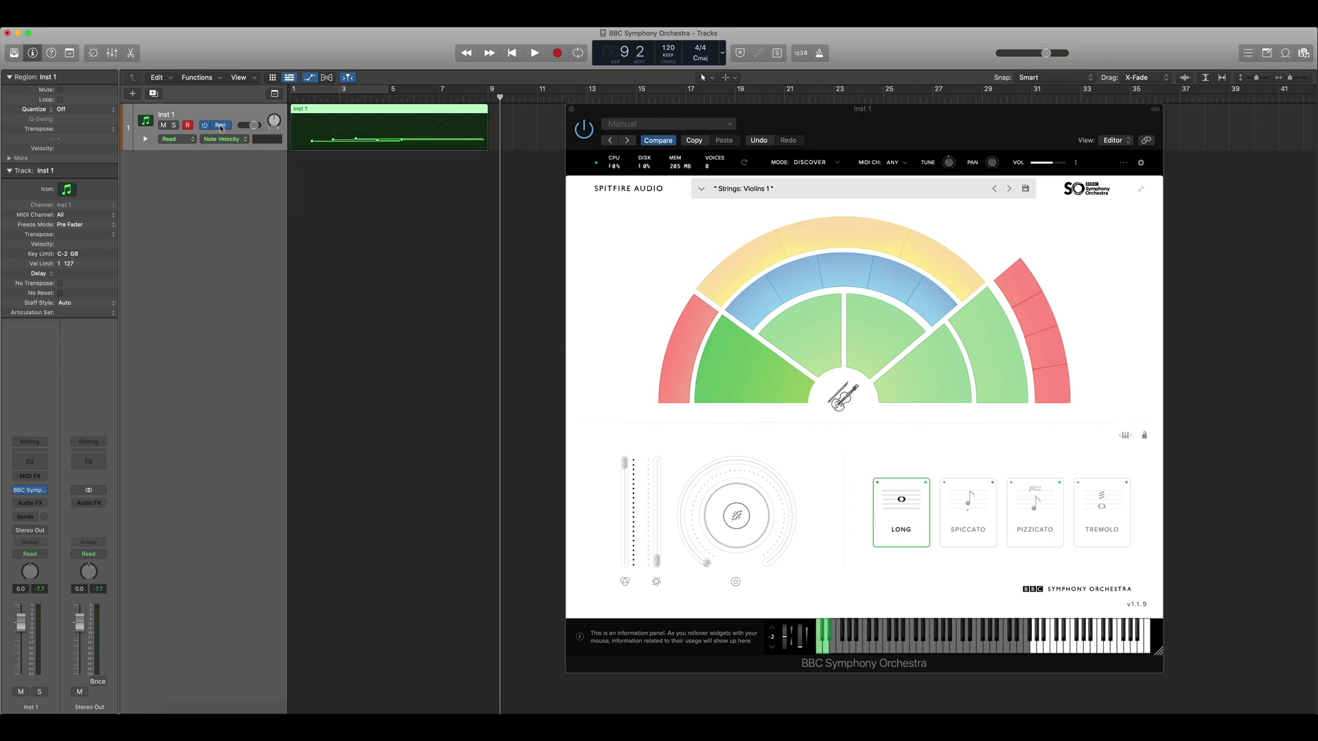
click(222, 140)
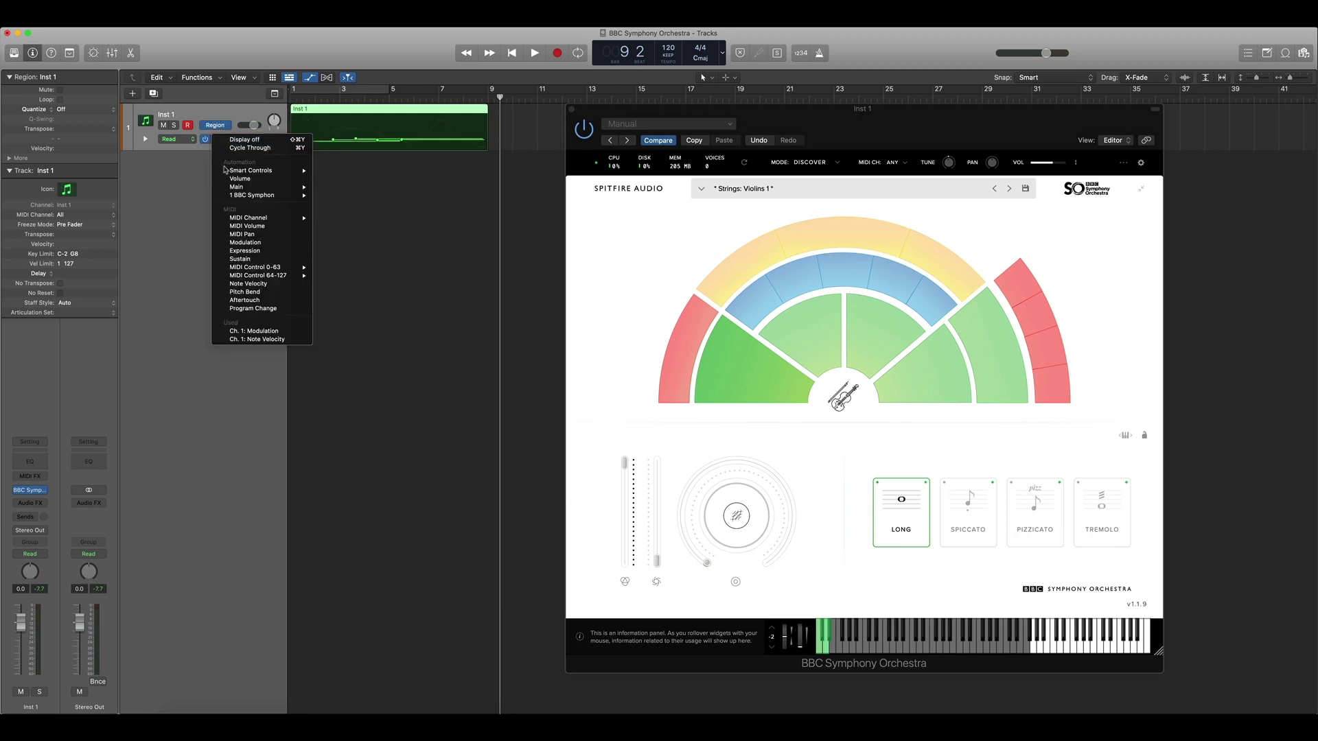
click(245, 243)
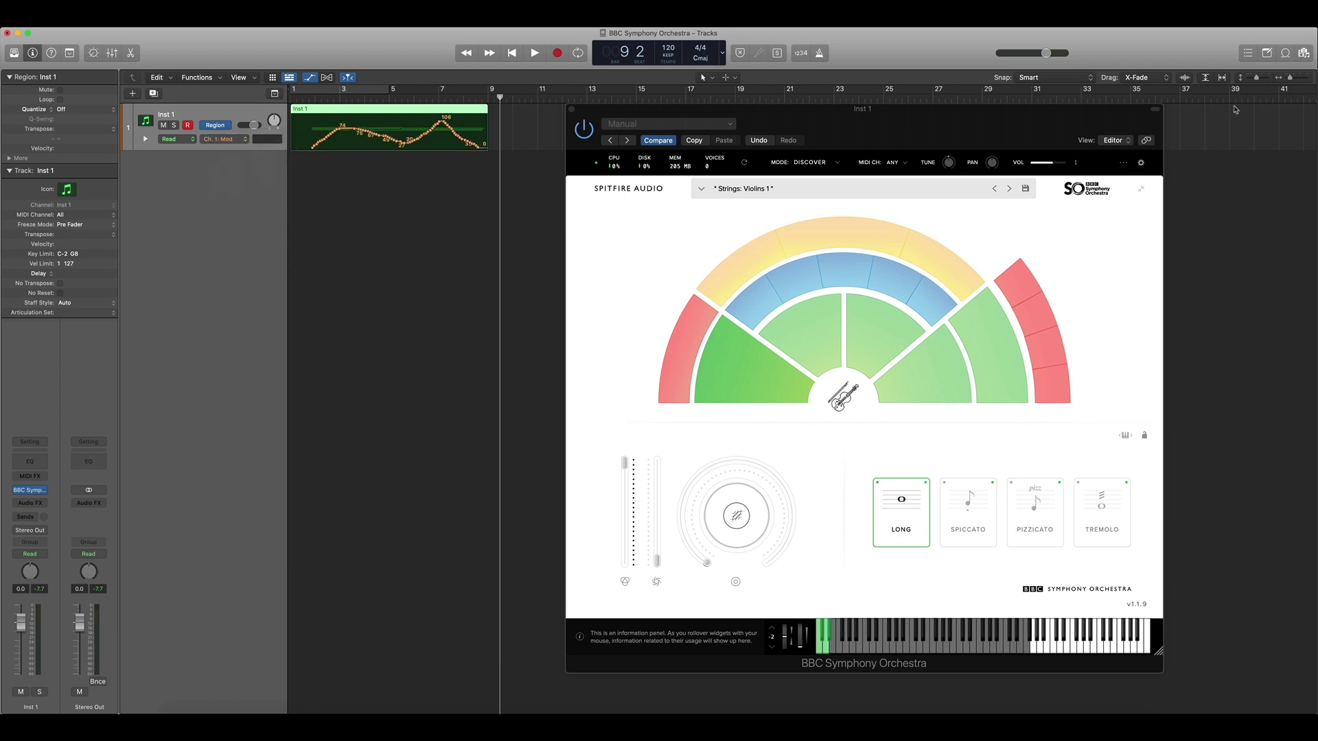
drag(1257, 81, 1295, 83)
Step: Zoom in, close the BBC Symphony Orchestra plug-in and delete all old modulation points
click(1294, 81)
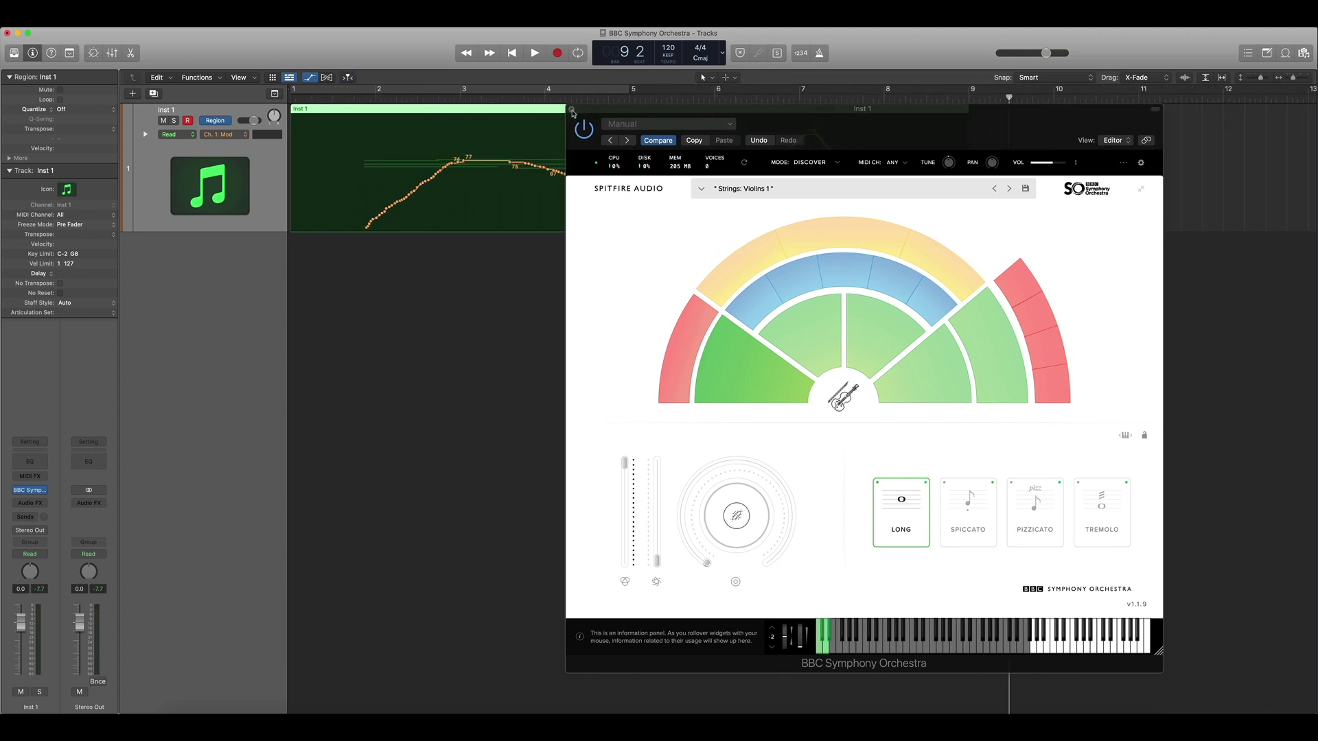
click(572, 109)
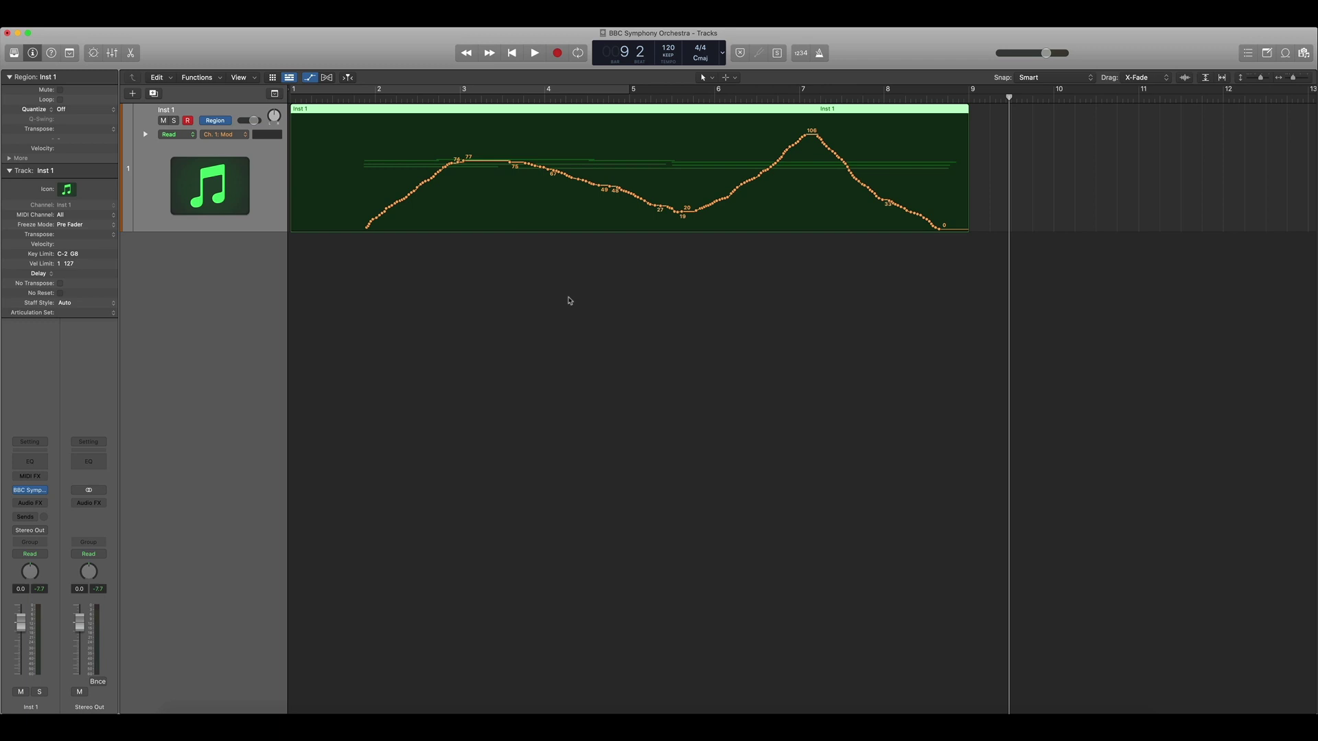
click(569, 300)
drag(332, 150, 956, 236)
key(Delete)
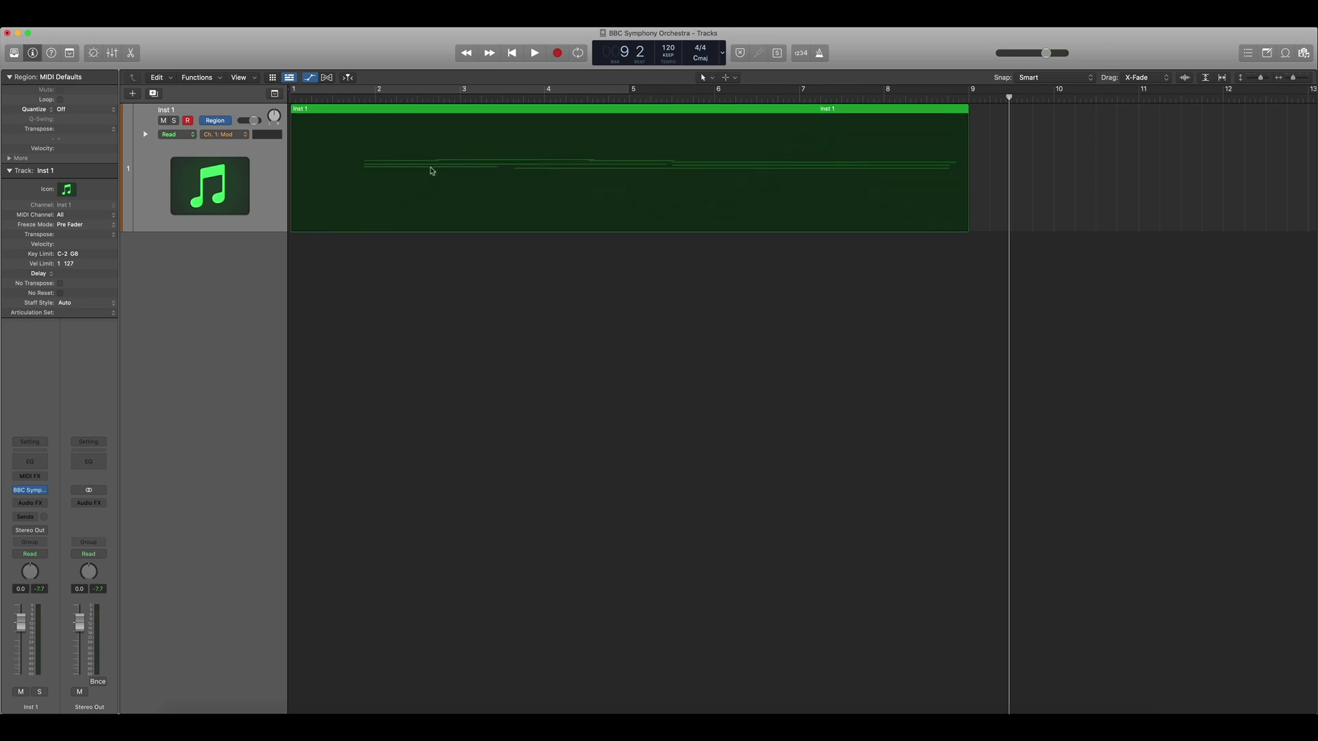
Step: Draw the new modulation curve: 0, peak 92 near bar 4, dip 33, peak 100, back to 0
drag(367, 197, 539, 146)
drag(294, 198, 368, 229)
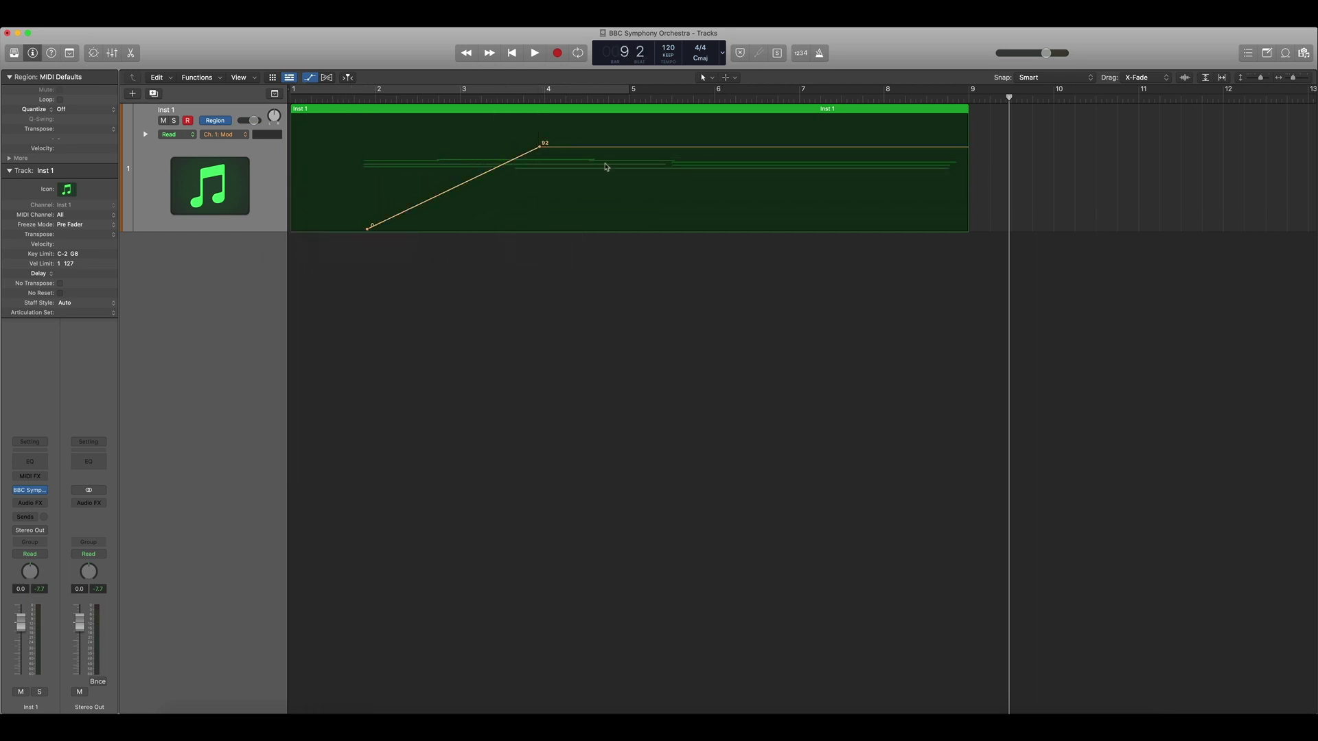
drag(638, 146, 948, 228)
Step: Reopen the BBC Symphony Orchestra plug-in, shrink it and move it off the automation lane
click(30, 489)
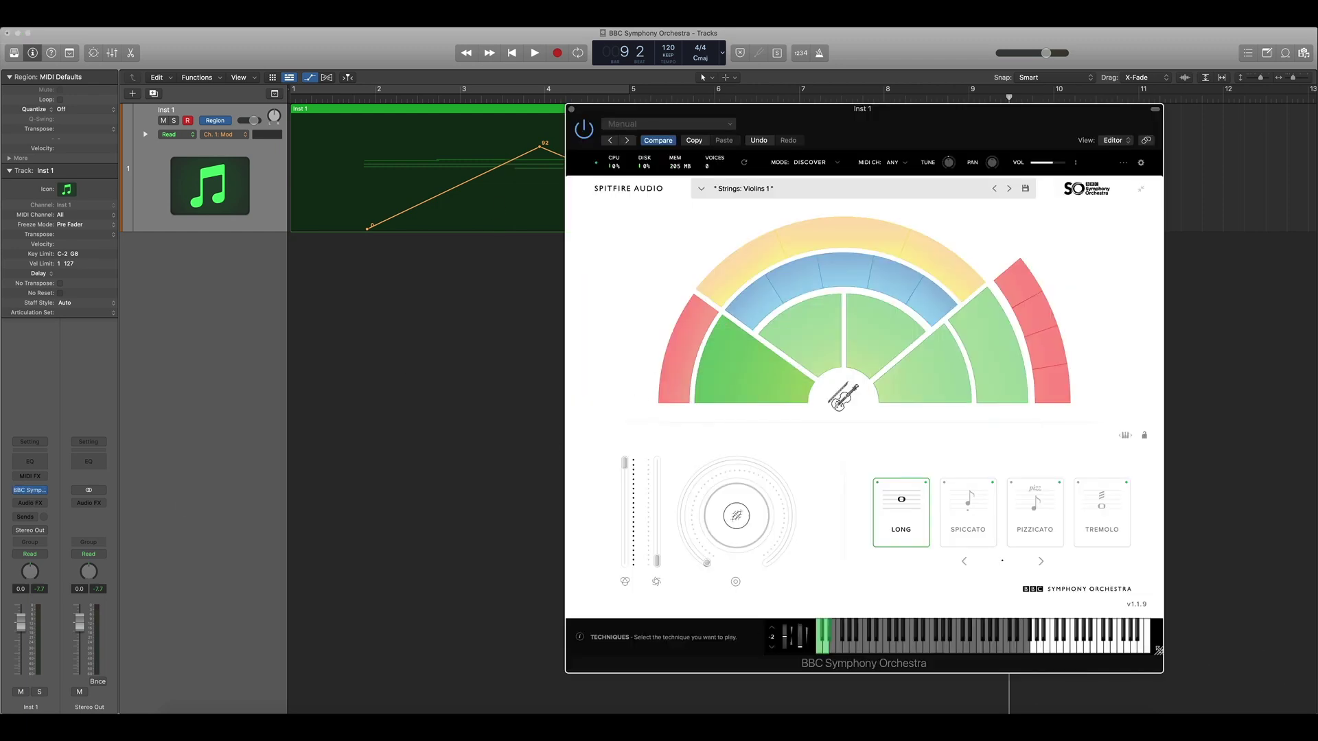
drag(1159, 650, 947, 473)
drag(813, 136, 1084, 299)
key(Return)
key(space)
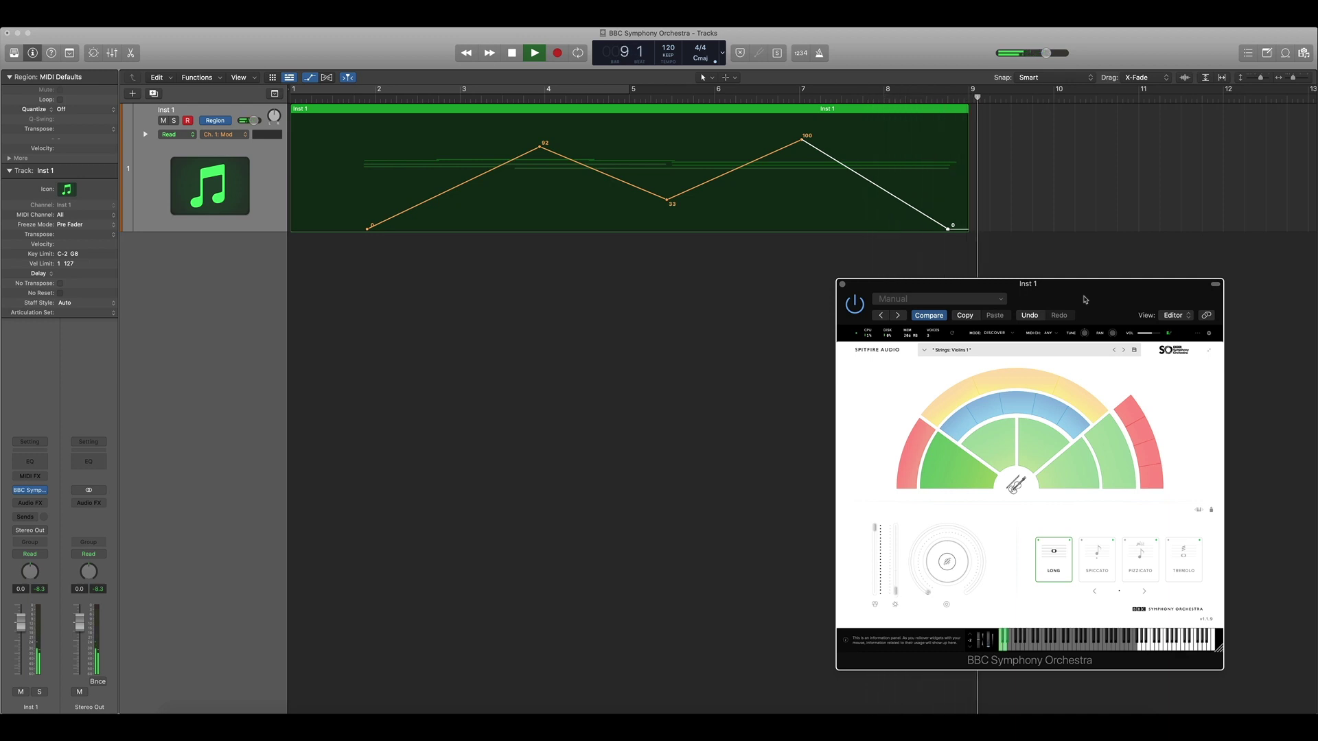
Step: Stop playback and delete all automation points in the Inst 1 region
key(space)
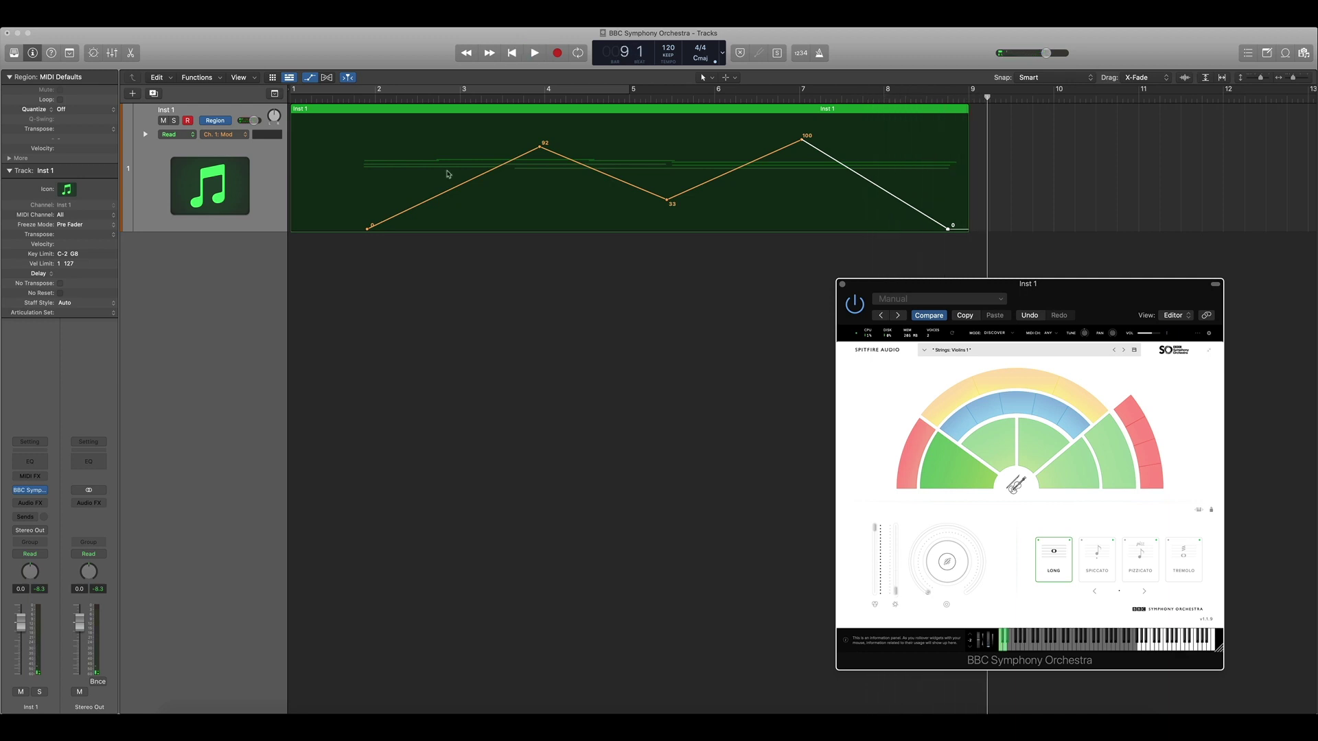
drag(339, 162, 969, 225)
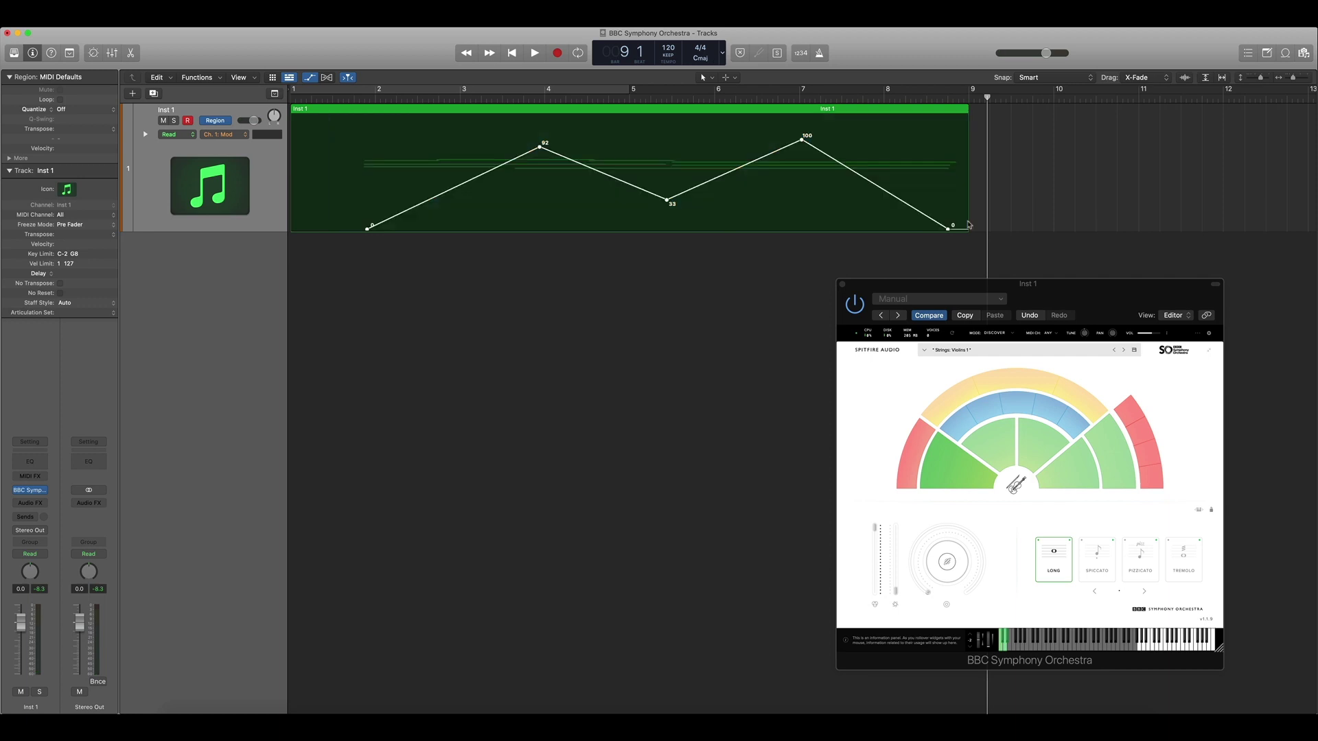
key(Delete)
Step: Return the playhead to the start and set Inst 1's automation mode to Touch
key(Return)
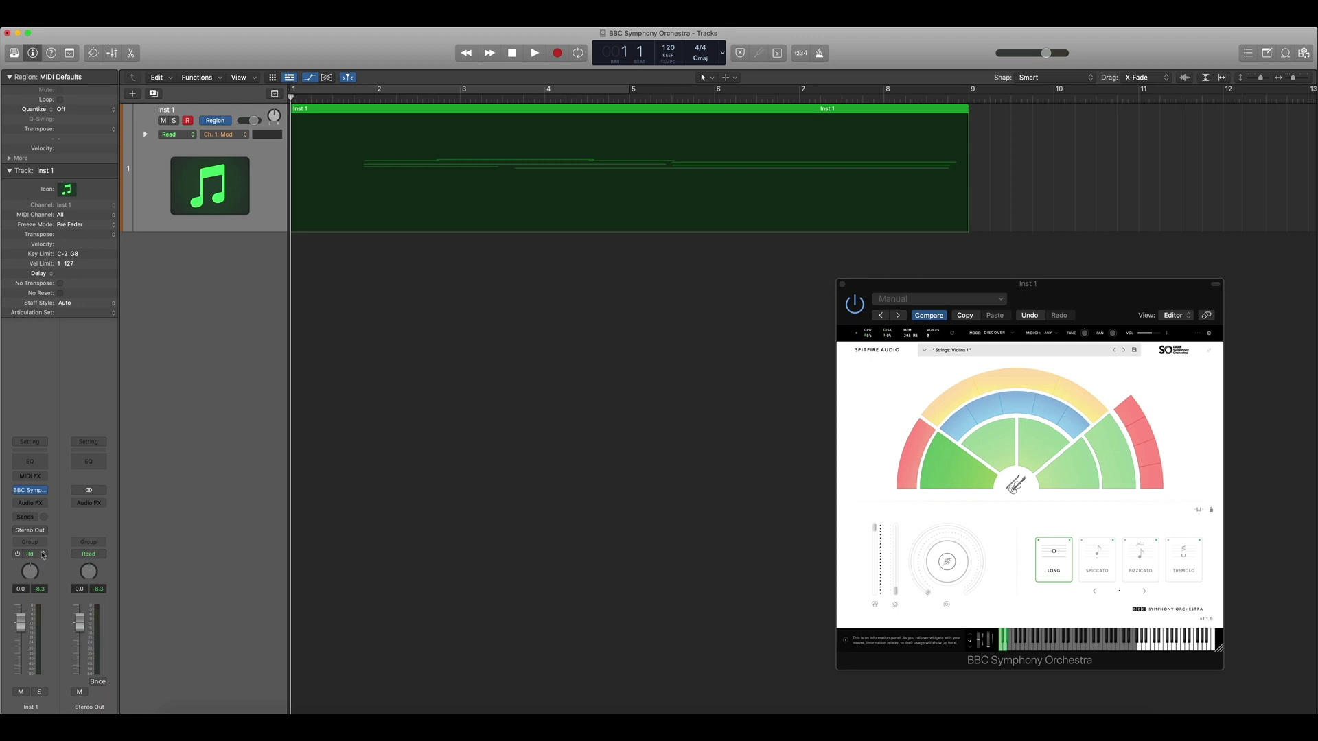
click(43, 555)
click(27, 562)
Step: Choose track automation for BBC Symphony Orchestra Dynamics and record two swells by riding its slider
click(219, 121)
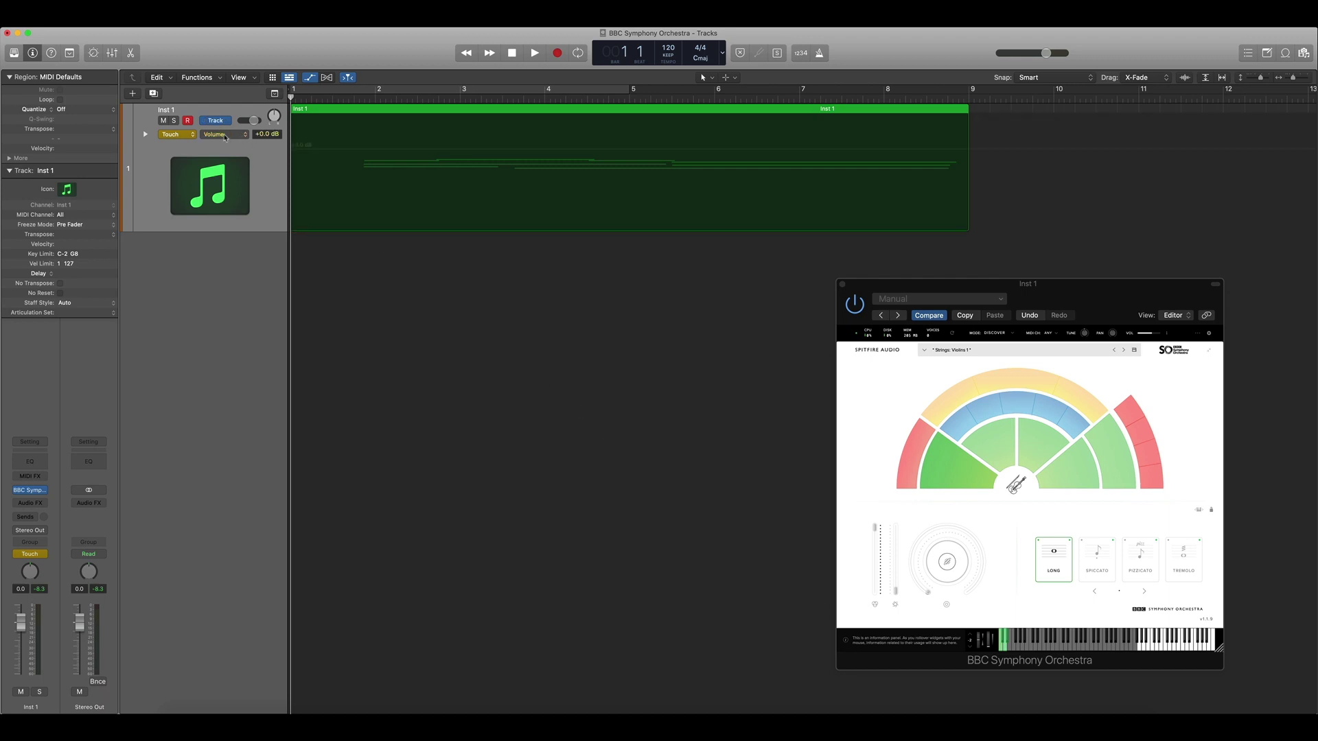
click(218, 135)
mouse_move(268, 208)
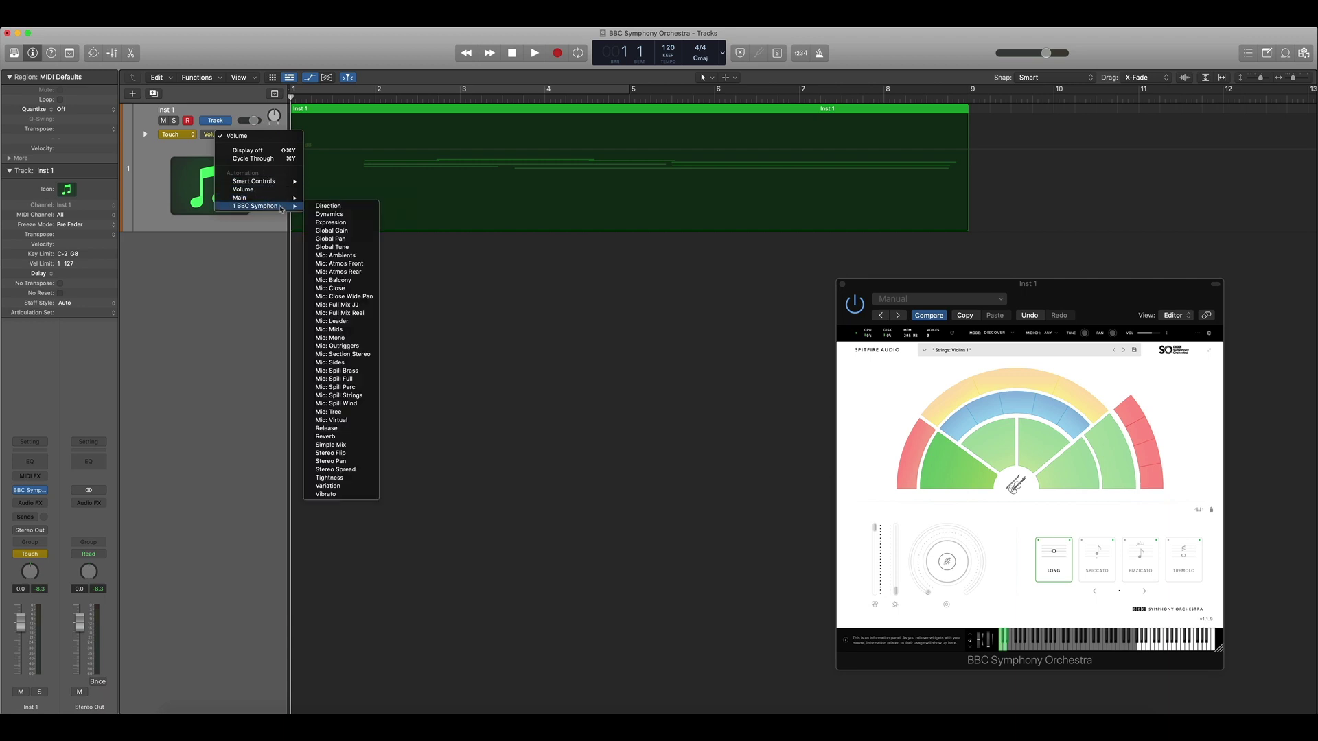
click(325, 215)
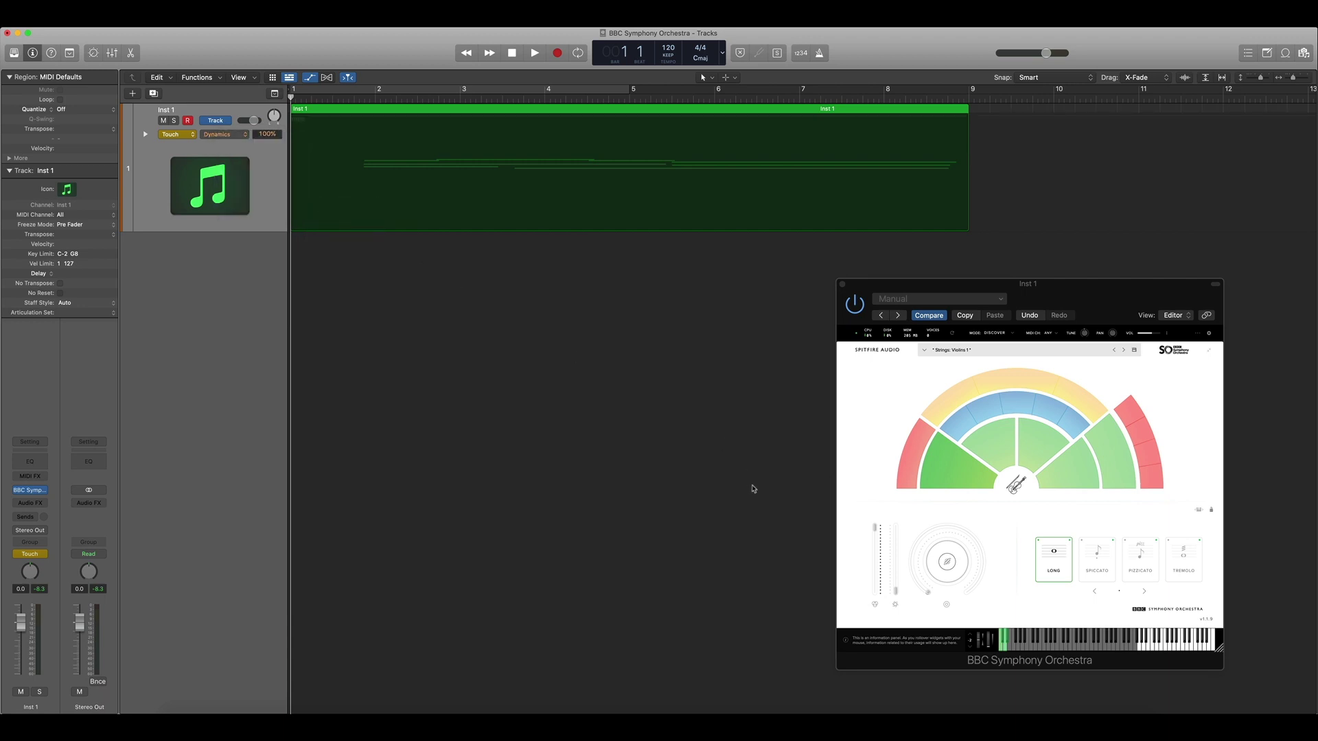
key(r)
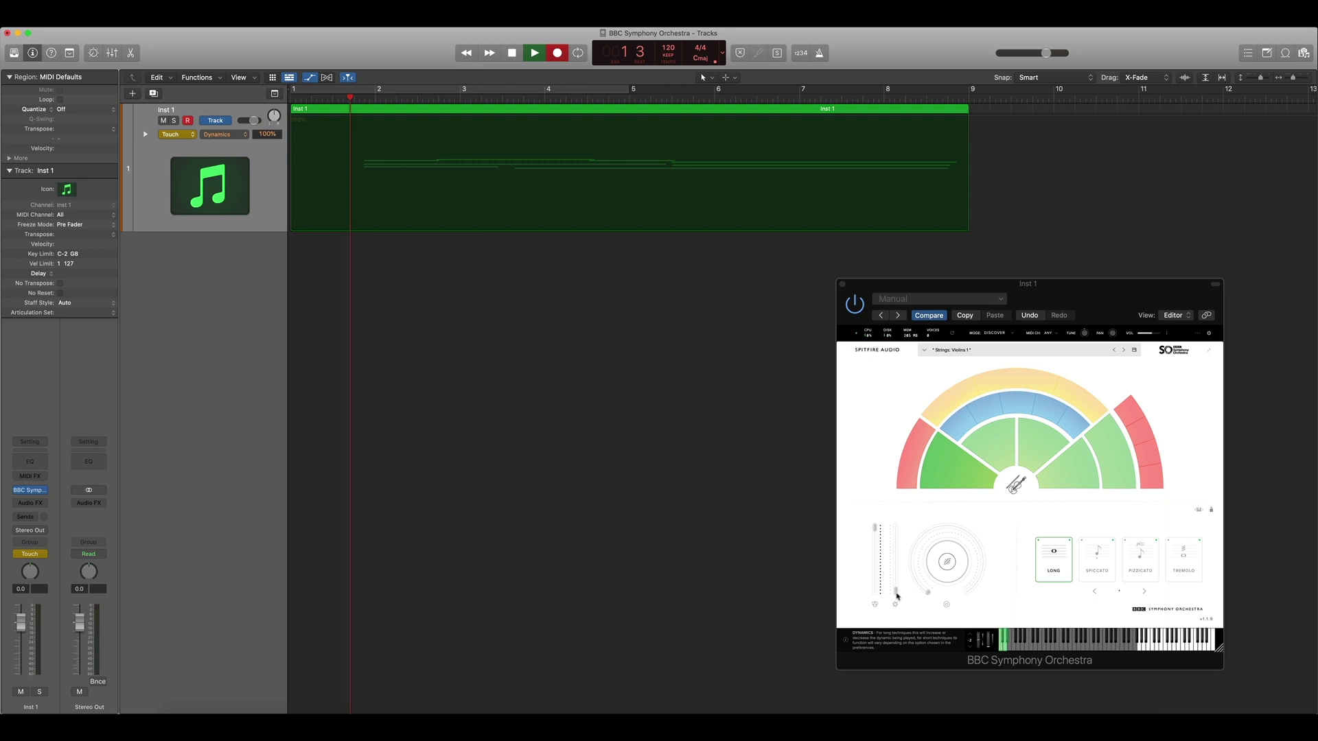
mouse_move(895, 591)
mouse_down()
mouse_move(897, 520)
mouse_move(900, 581)
mouse_move(900, 533)
mouse_move(905, 581)
mouse_up()
Step: Stop recording and reshape Dynamics into ramps: 0% start, 100% near bars 3 and 7, 0% at bars 5 and 9
key(space)
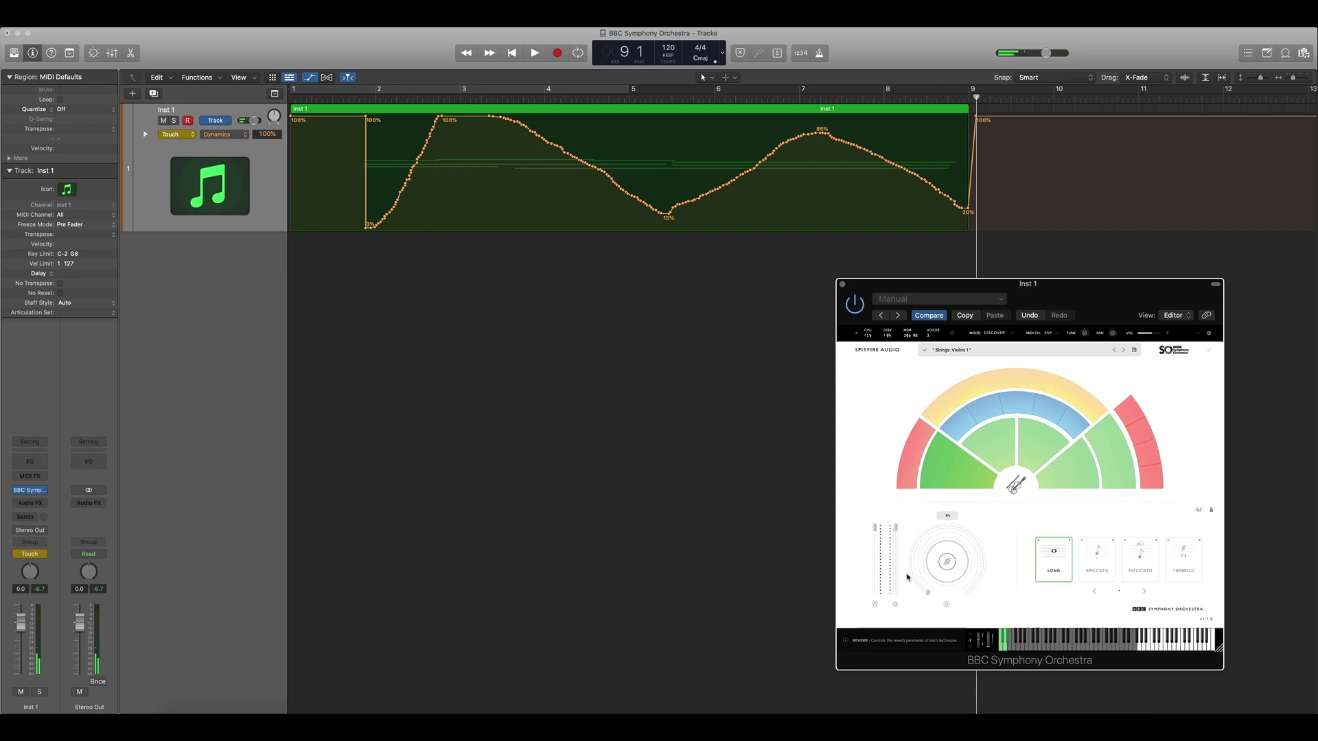
key(Return)
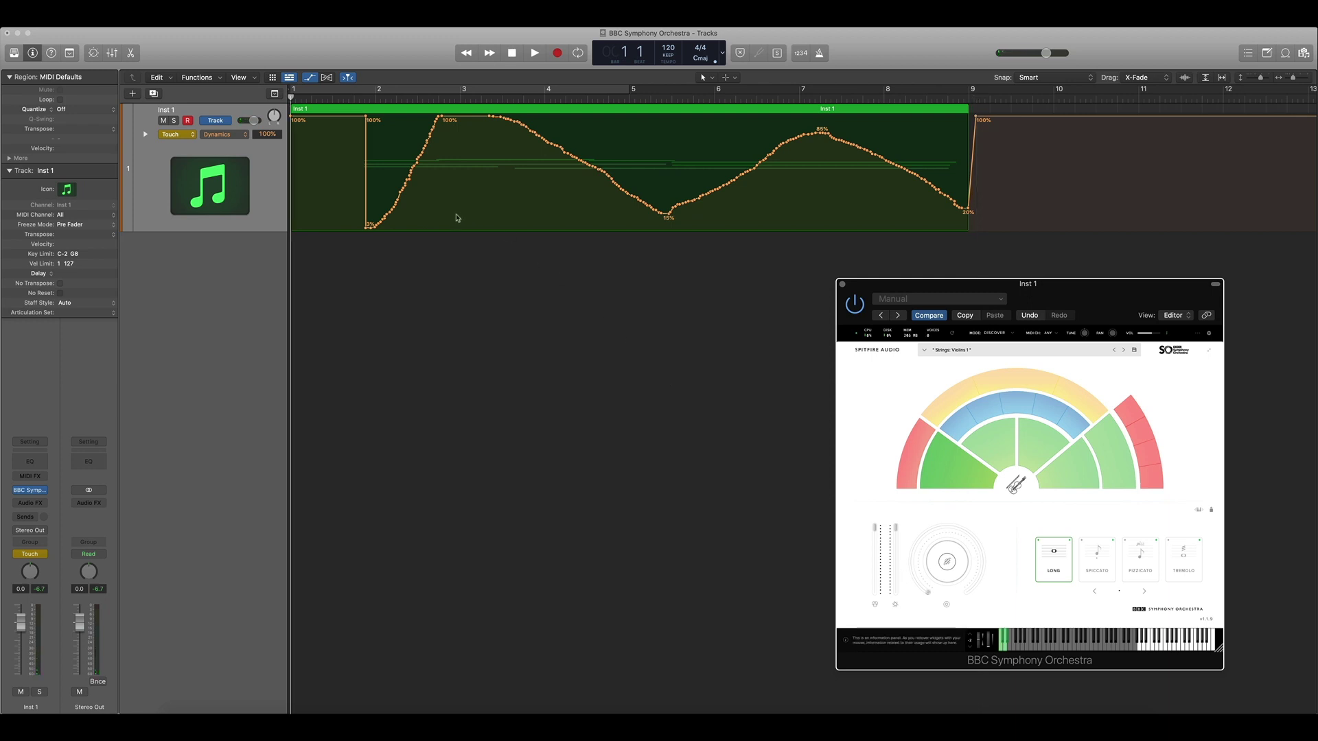
drag(294, 120, 354, 230)
drag(365, 120, 834, 118)
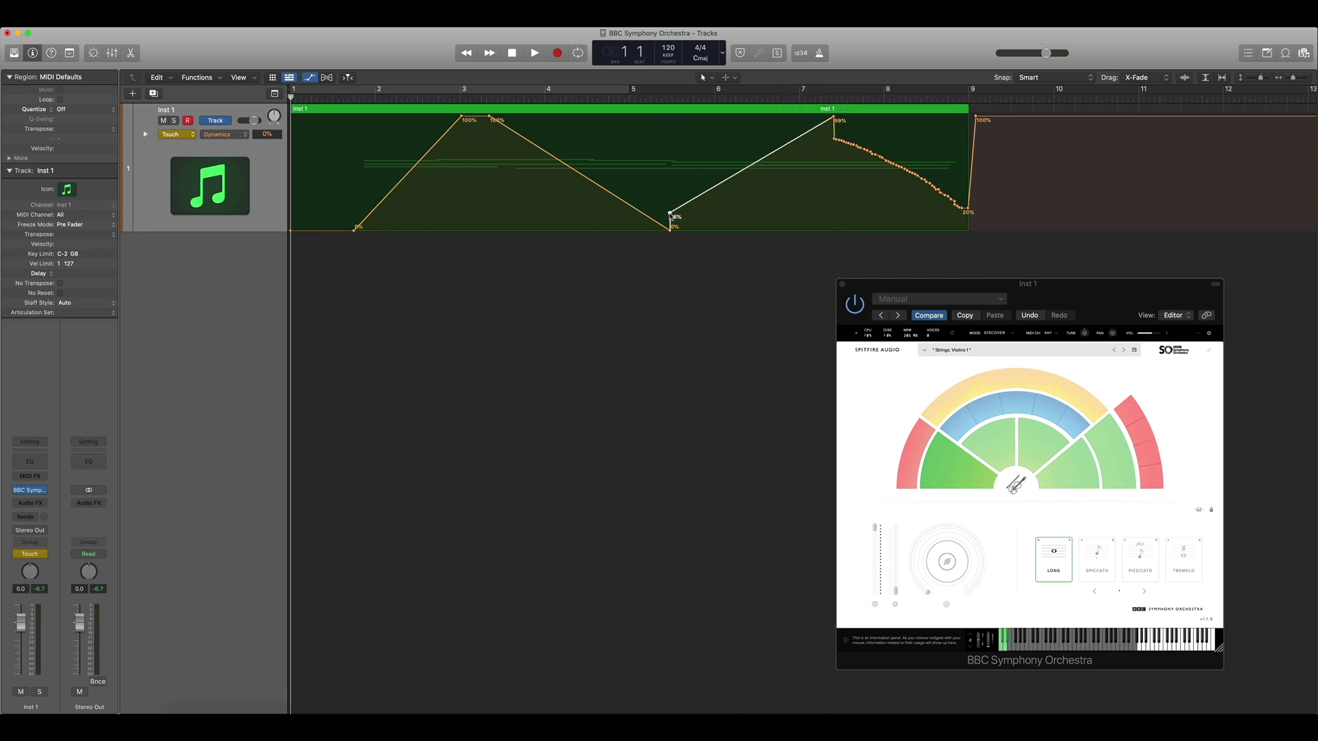
click(671, 214)
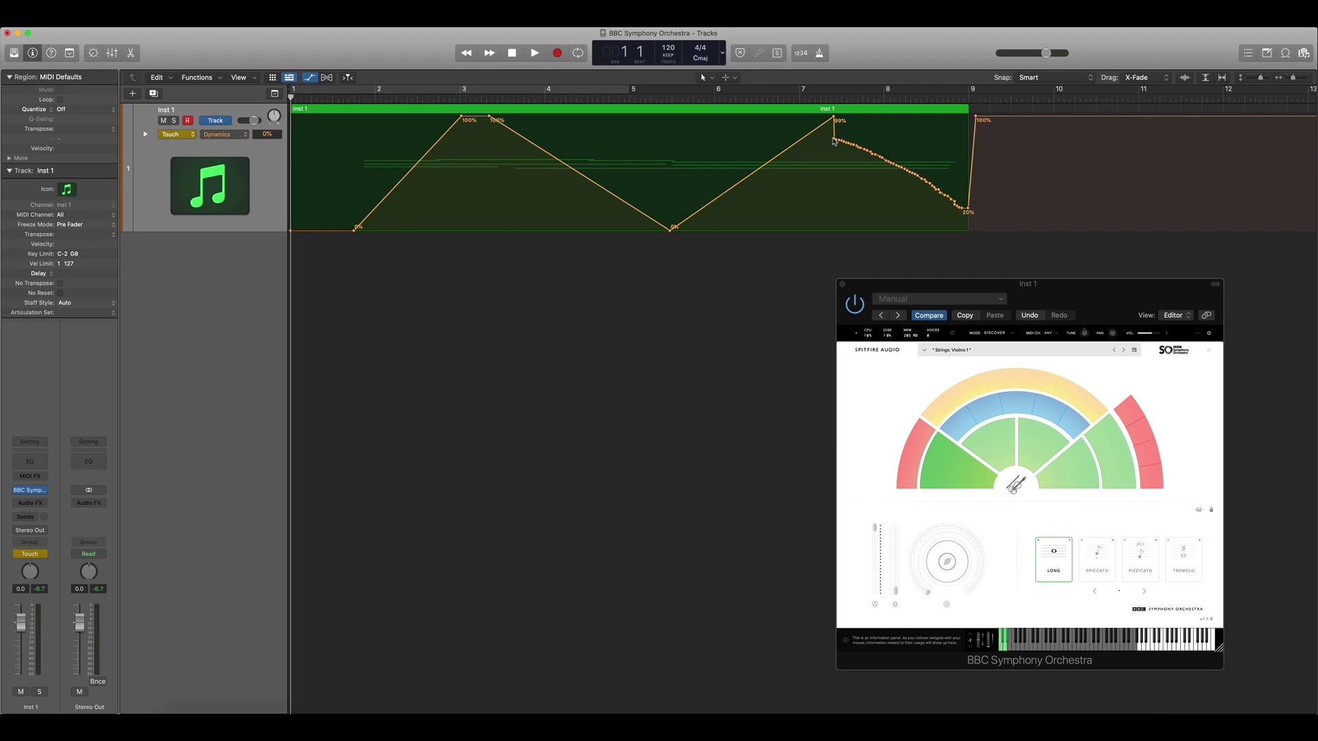
mouse_move(835, 140)
mouse_down()
mouse_move(920, 183)
mouse_move(970, 228)
mouse_up()
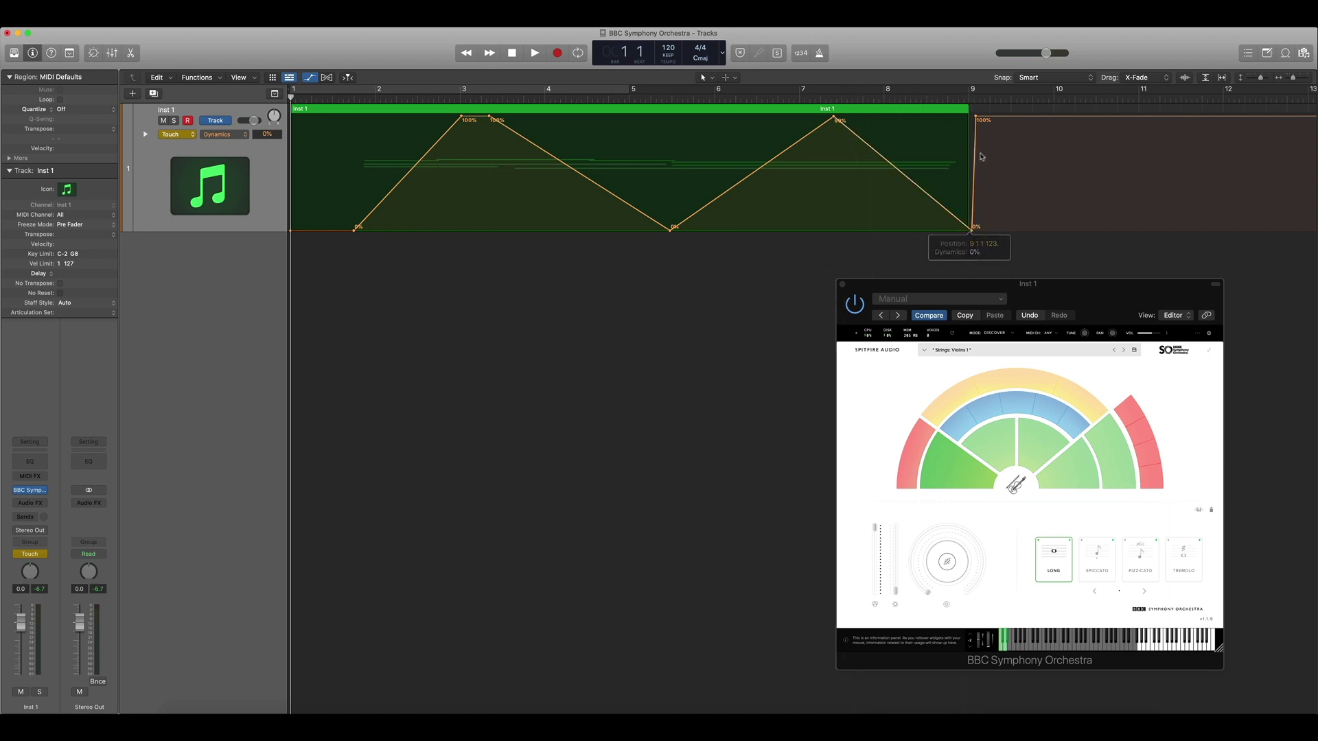
Step: Remove the stray 100% point after bar 9 and play back the two Dynamics swells
click(975, 119)
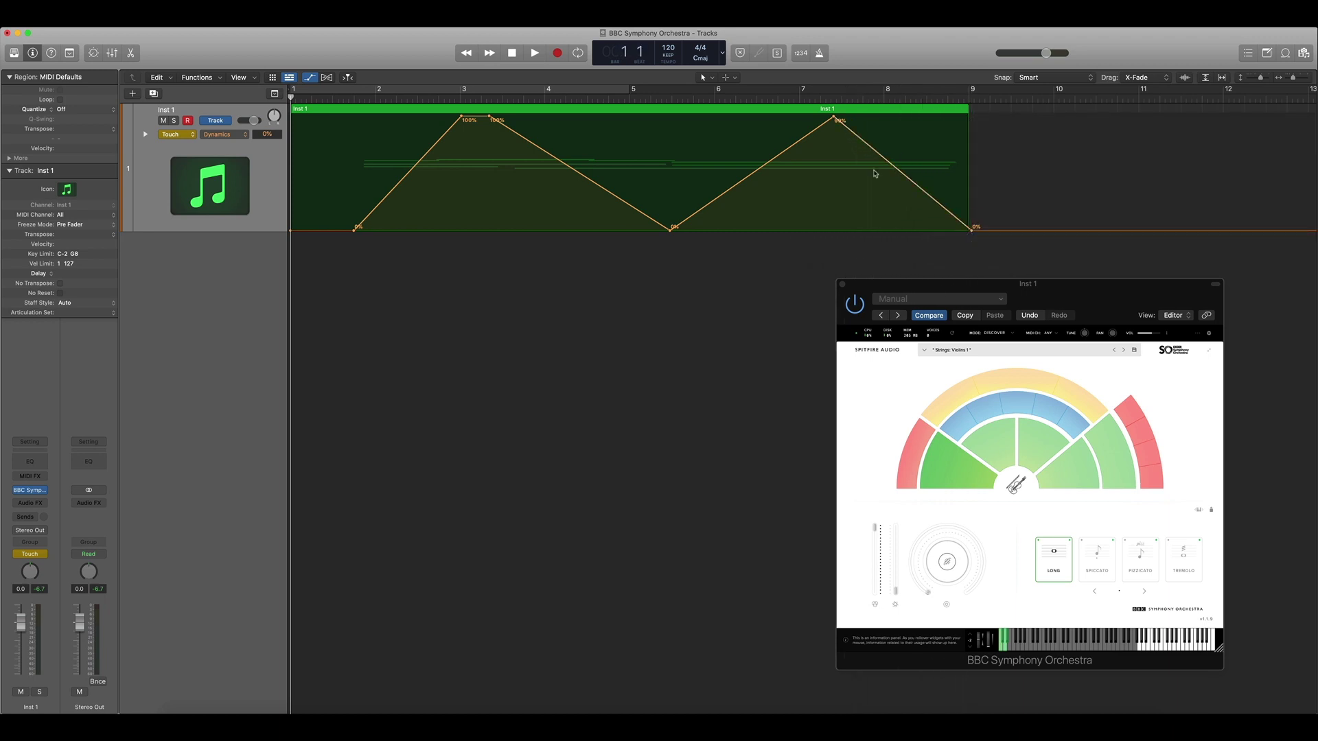
key(space)
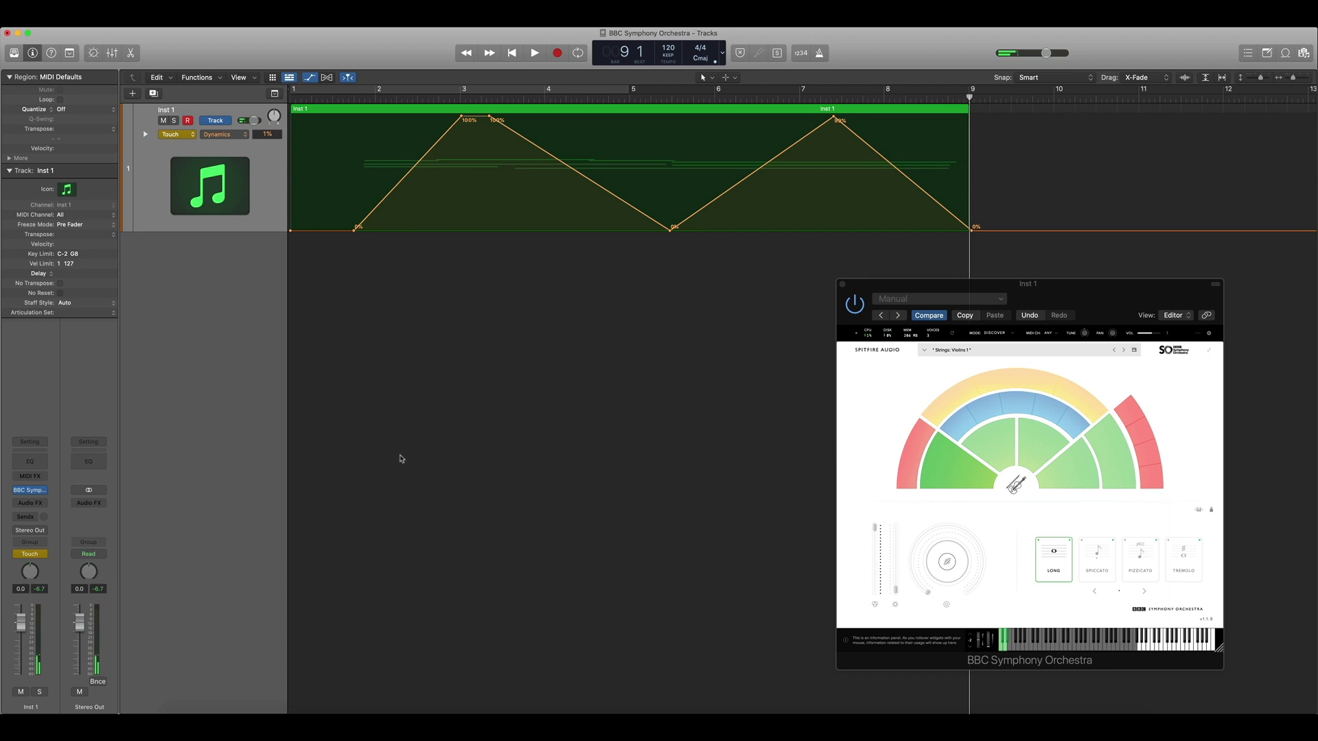
Step: Change Inst 1's automation mode from Touch to Read and hide the automation curves
click(31, 551)
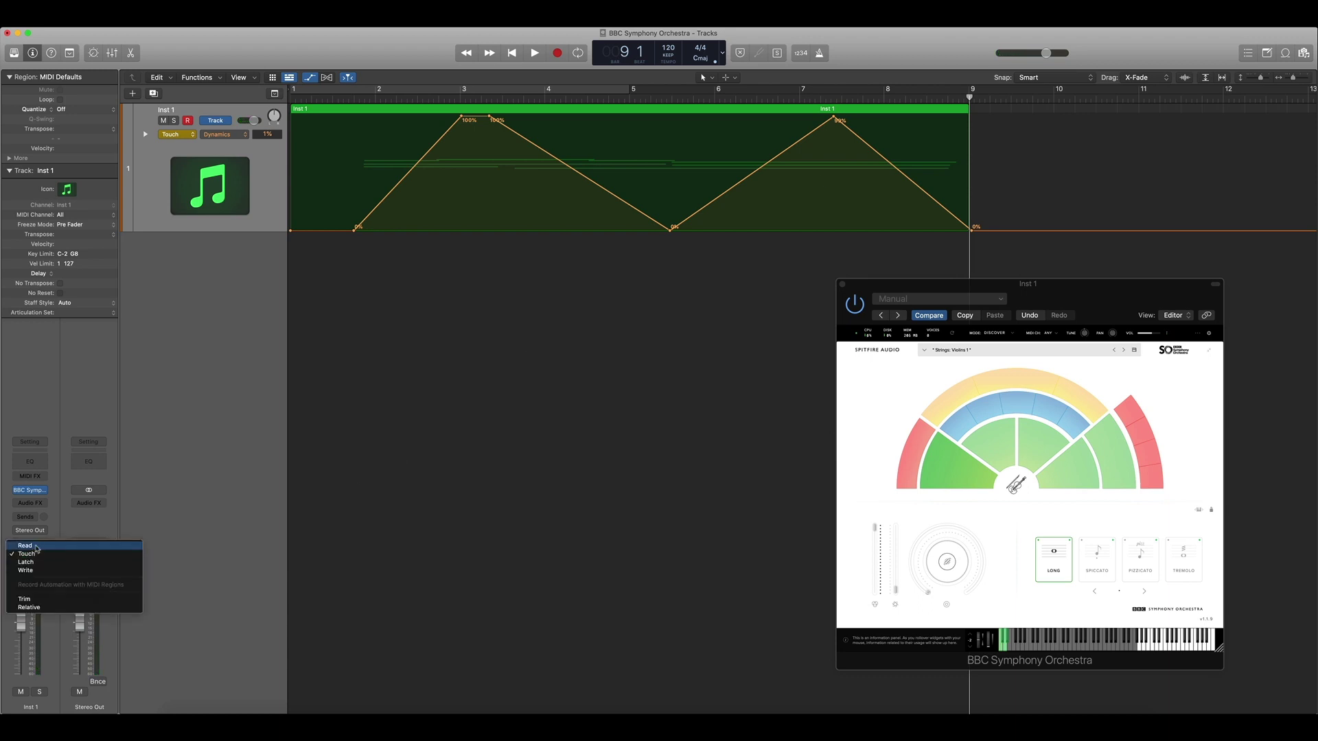
click(31, 544)
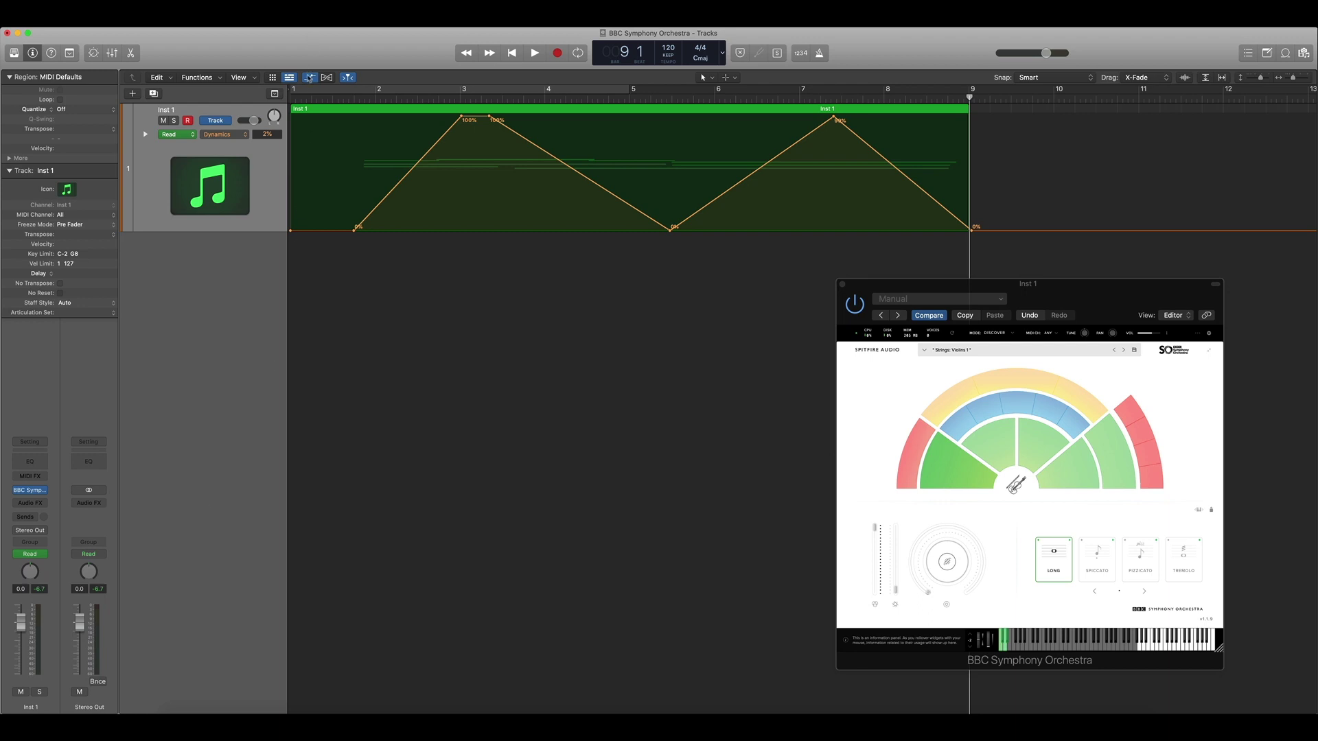
click(309, 77)
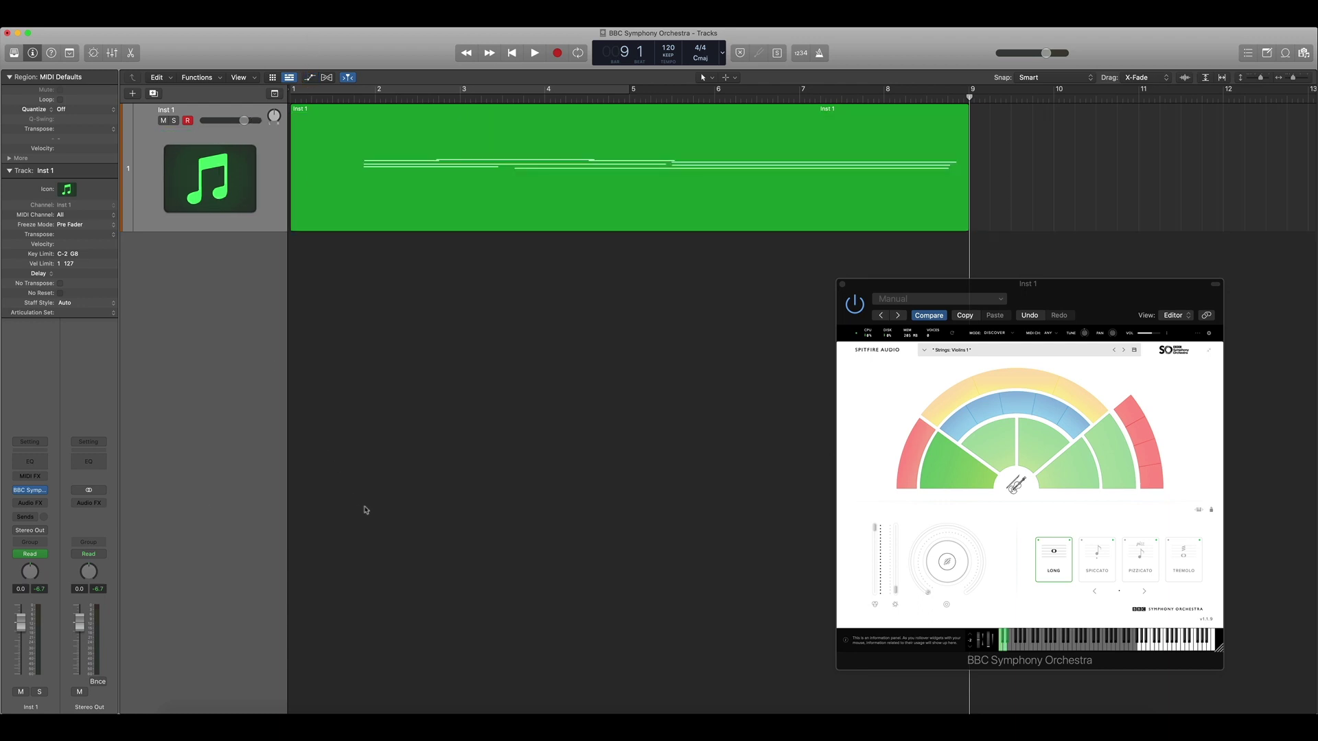